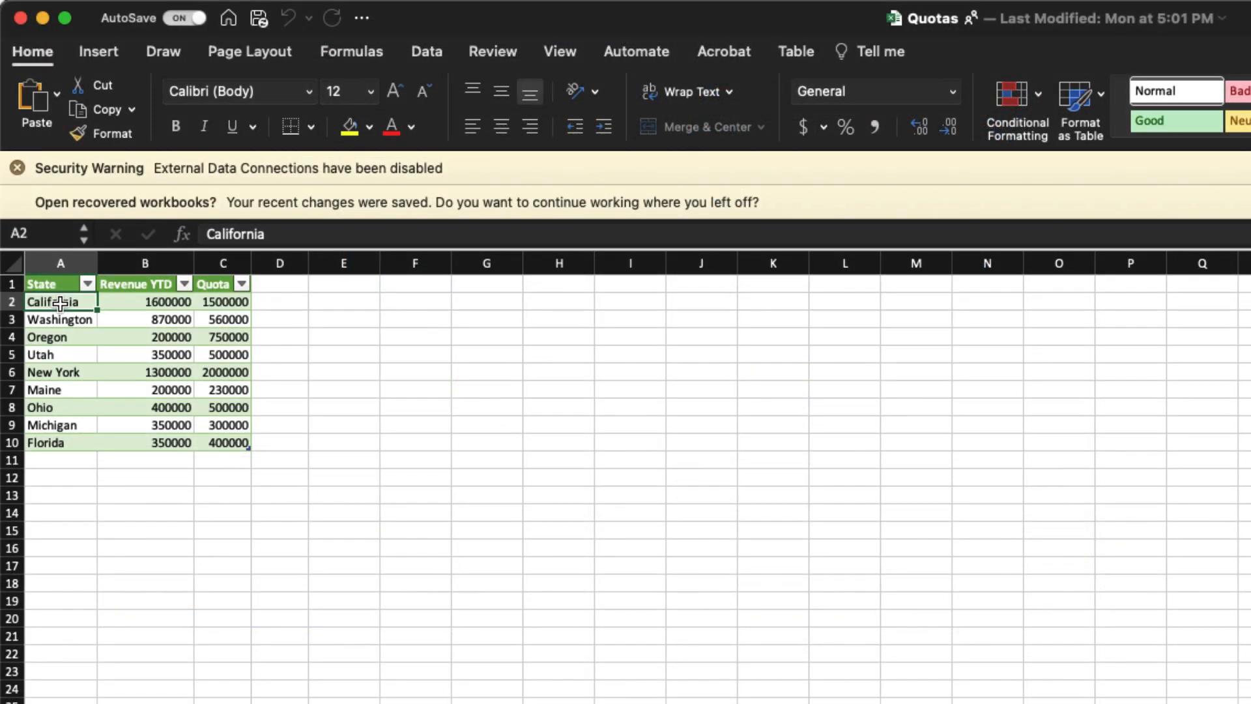
- Examine the State, Revenue YTD and Quota columns of the table in the Quotas workbook
{"action": "left_click_drag", "start_coordinate": [221, 443], "coordinate": [42, 297]}
{"action": "left_click", "coordinate": [53, 303]}
{"action": "left_click_drag", "start_coordinate": [135, 300], "coordinate": [125, 433]}
{"action": "left_click_drag", "start_coordinate": [202, 304], "coordinate": [210, 427]}
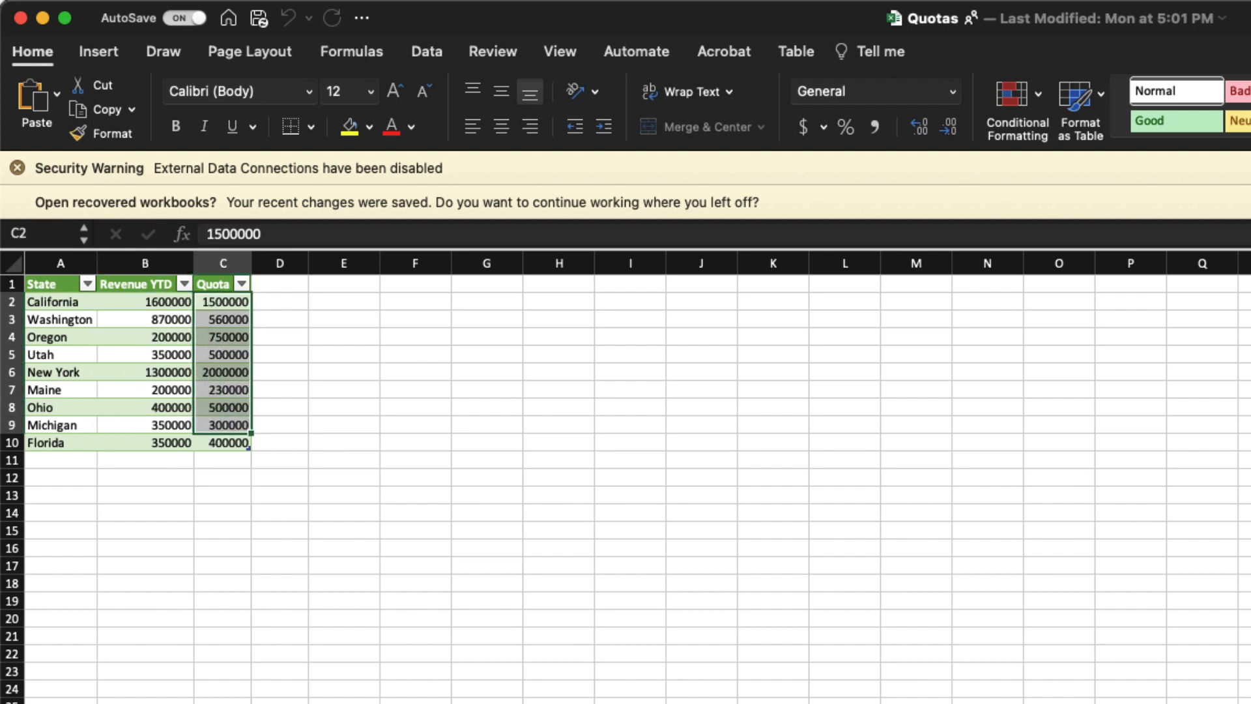
- Switch to the Logins workbook and examine how logins, emails and admins are assigned to each state
{"action": "key", "text": "ctrl+Up"}
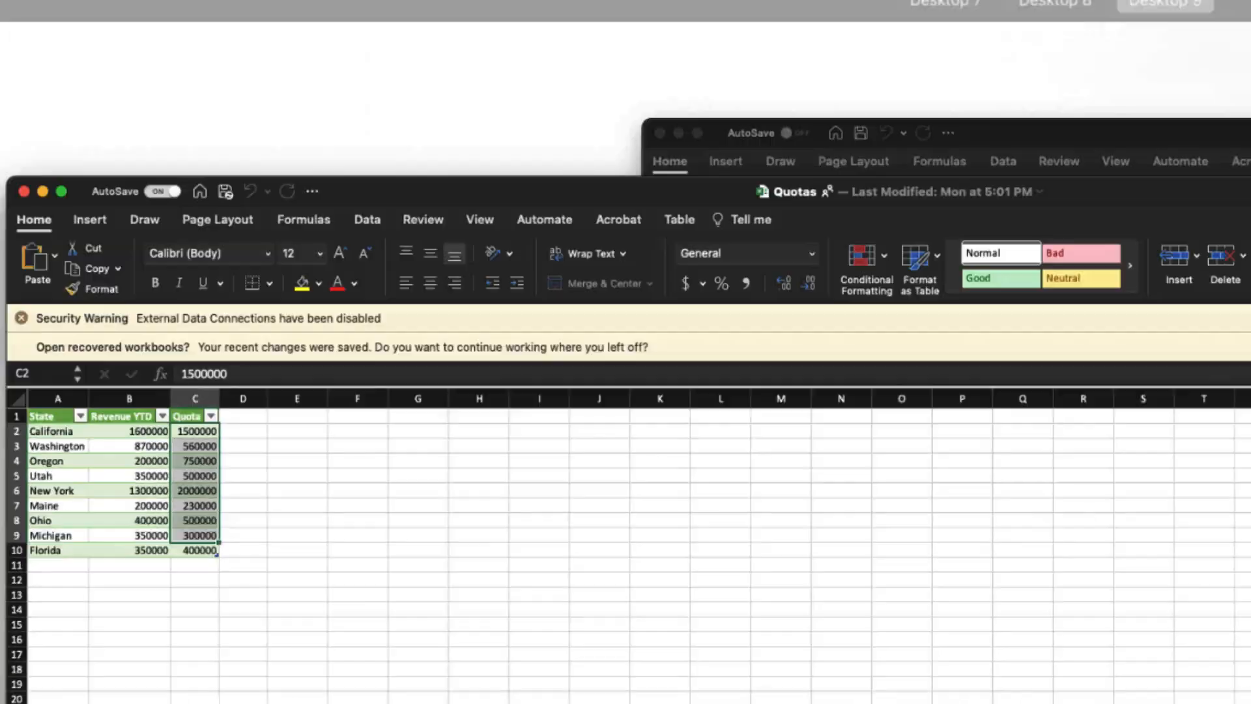
{"action": "left_click", "coordinate": [1239, 352]}
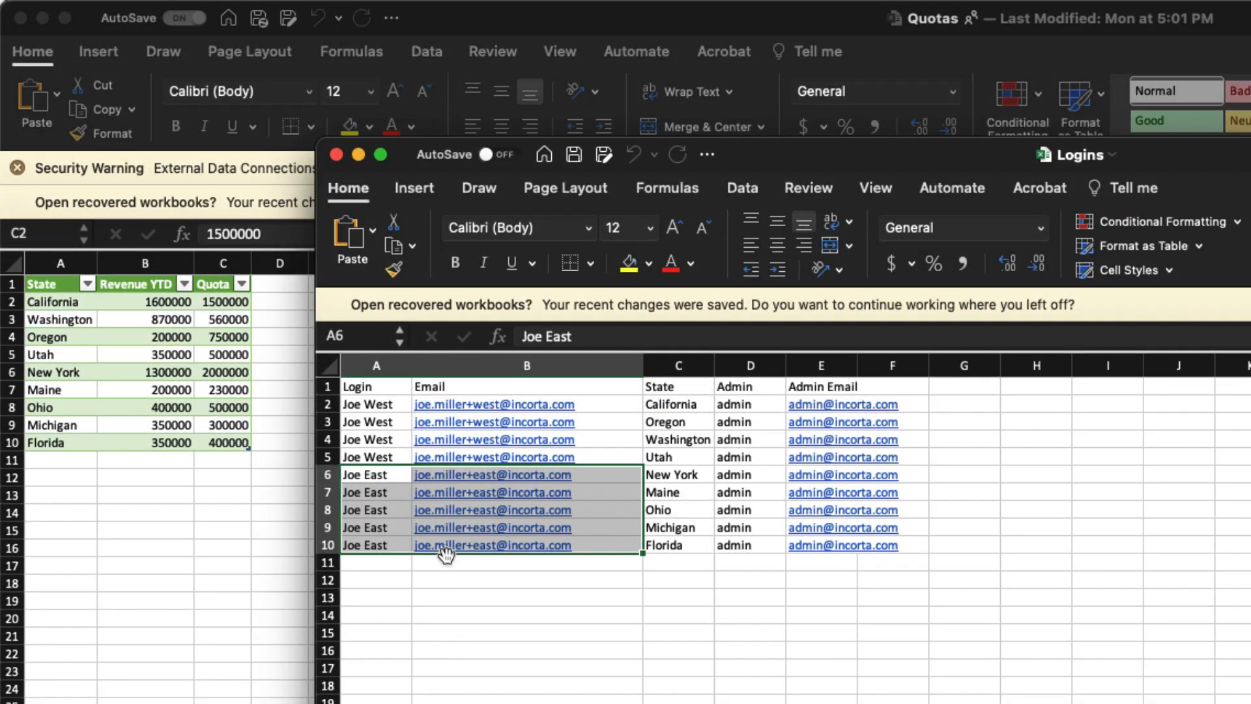
{"action": "left_click", "coordinate": [355, 411]}
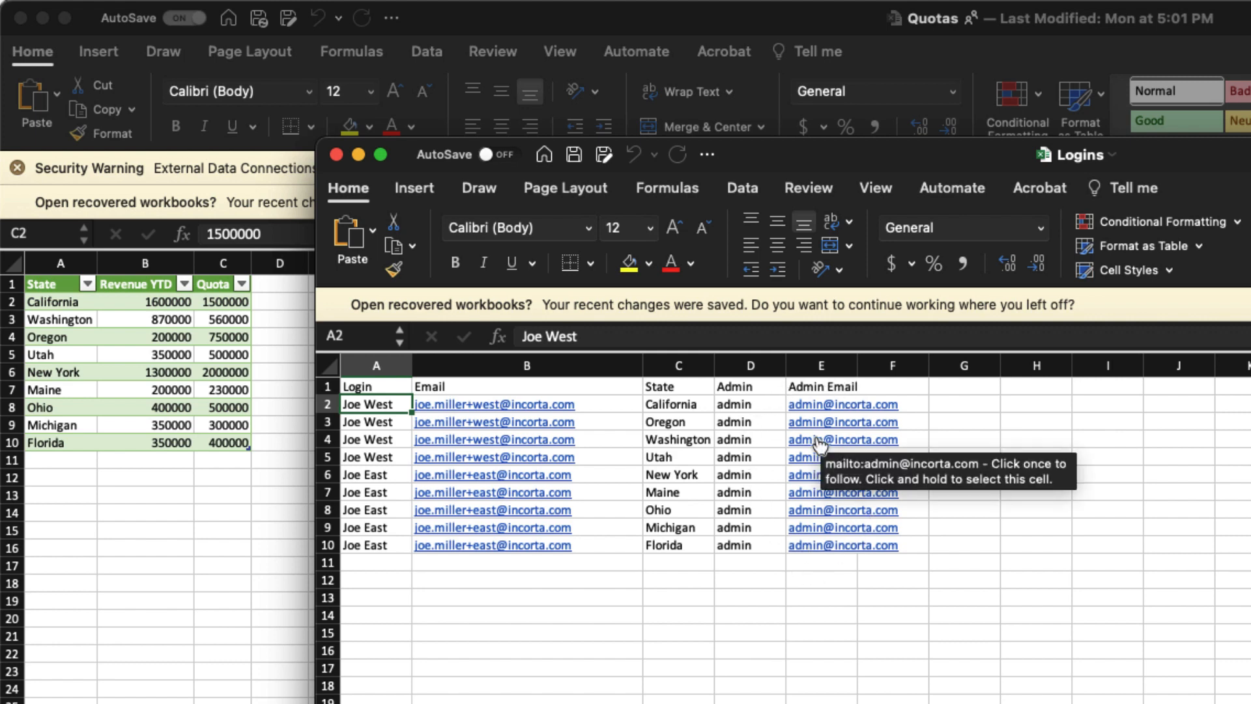
- Switch to Incorta in the browser and view the list of users in the security settings
{"action": "key", "text": "ctrl+Up"}
{"action": "key", "text": "ctrl+Up"}
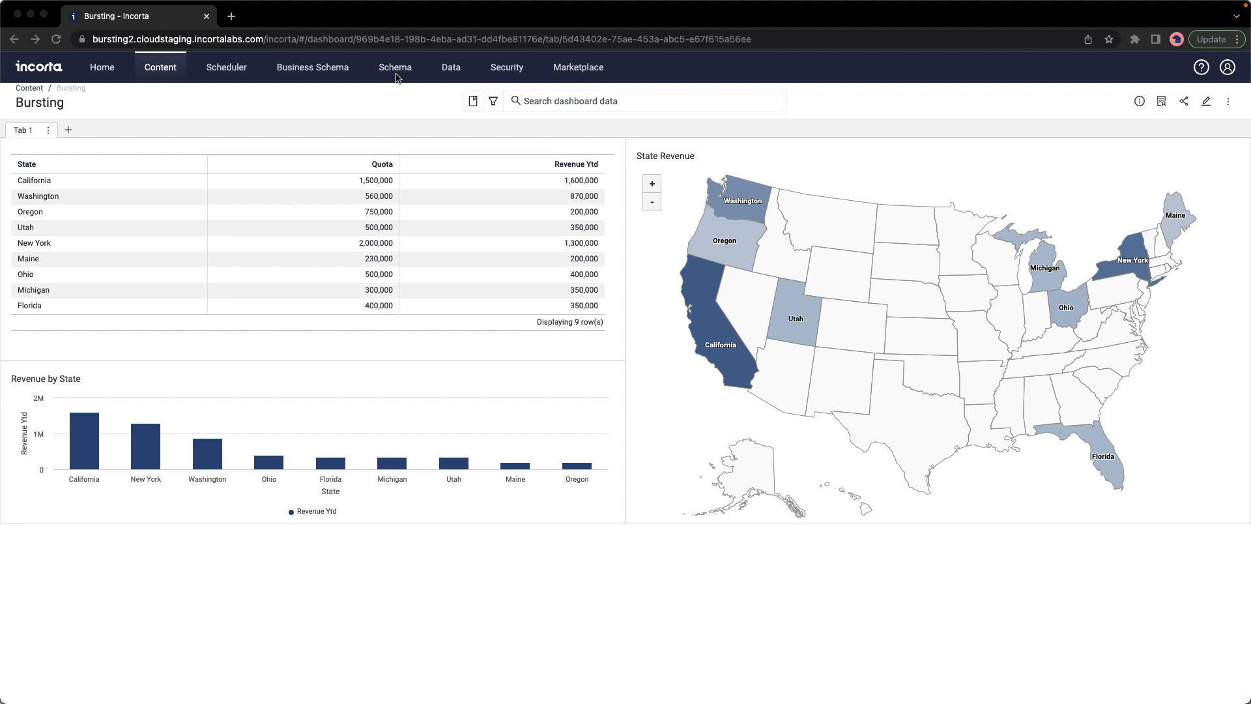
{"action": "left_click", "coordinate": [509, 70]}
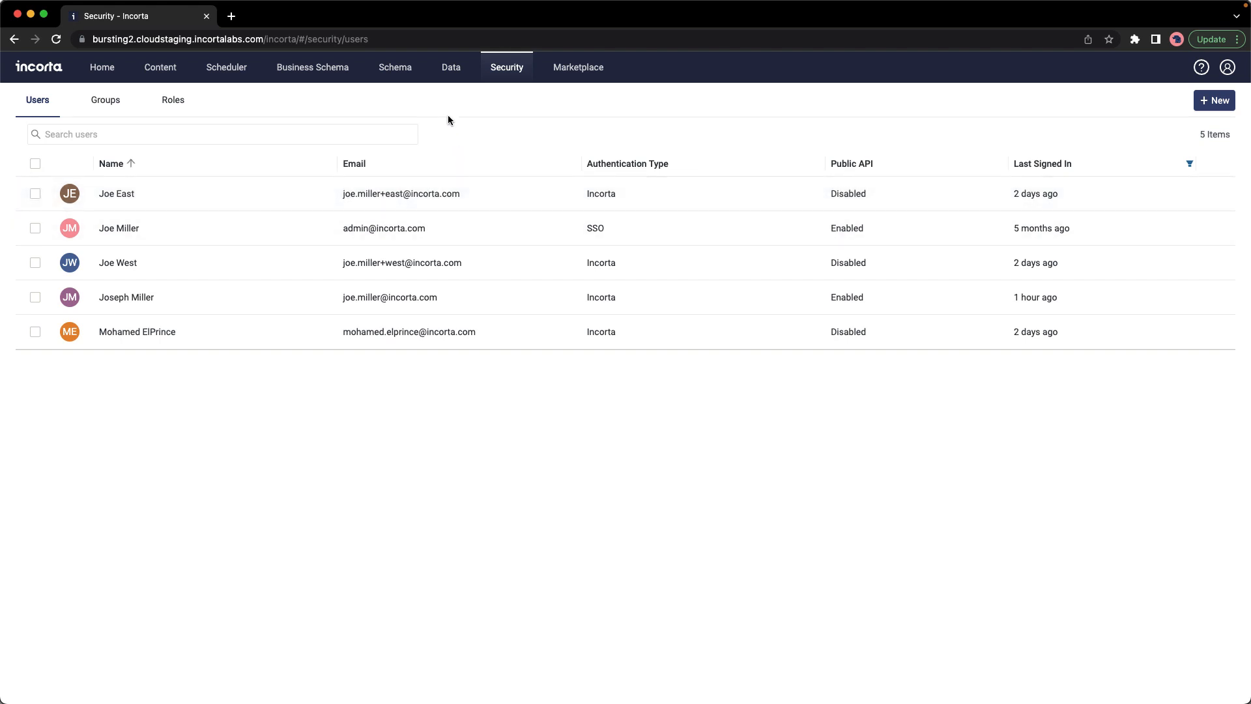
- Open the query of the State session variable in the Formula Builder
{"action": "left_click", "coordinate": [394, 69]}
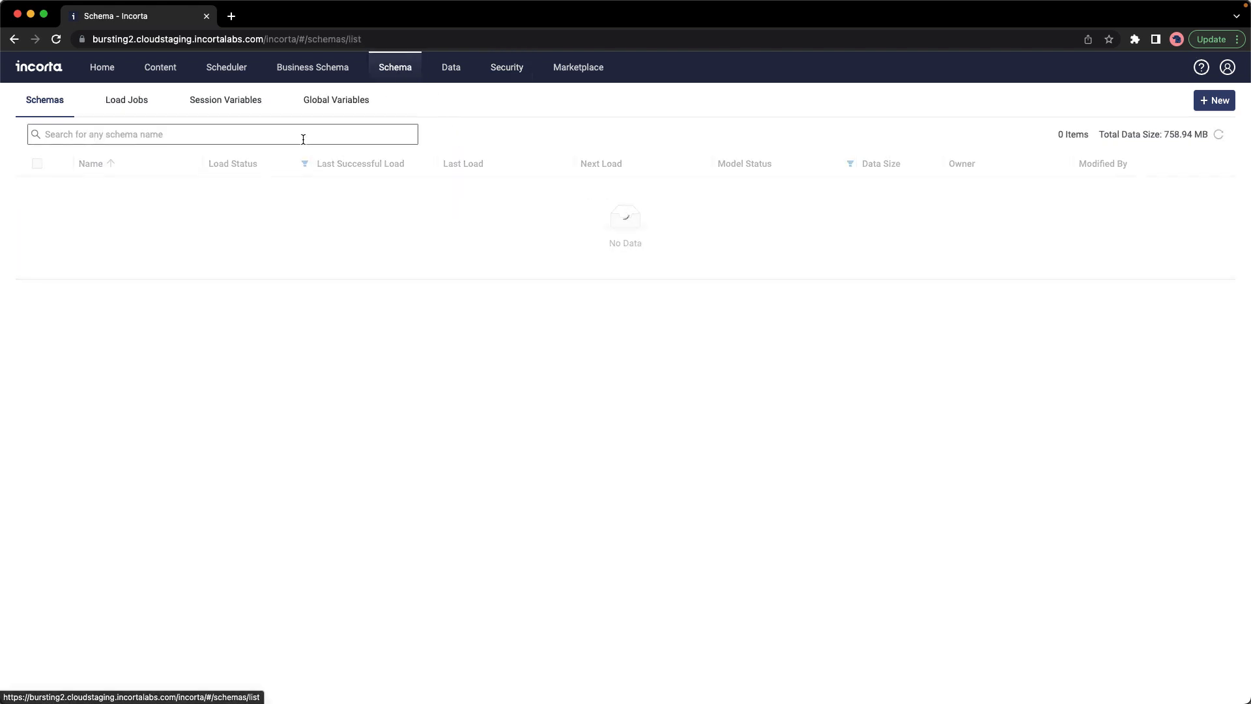
{"action": "left_click", "coordinate": [209, 100]}
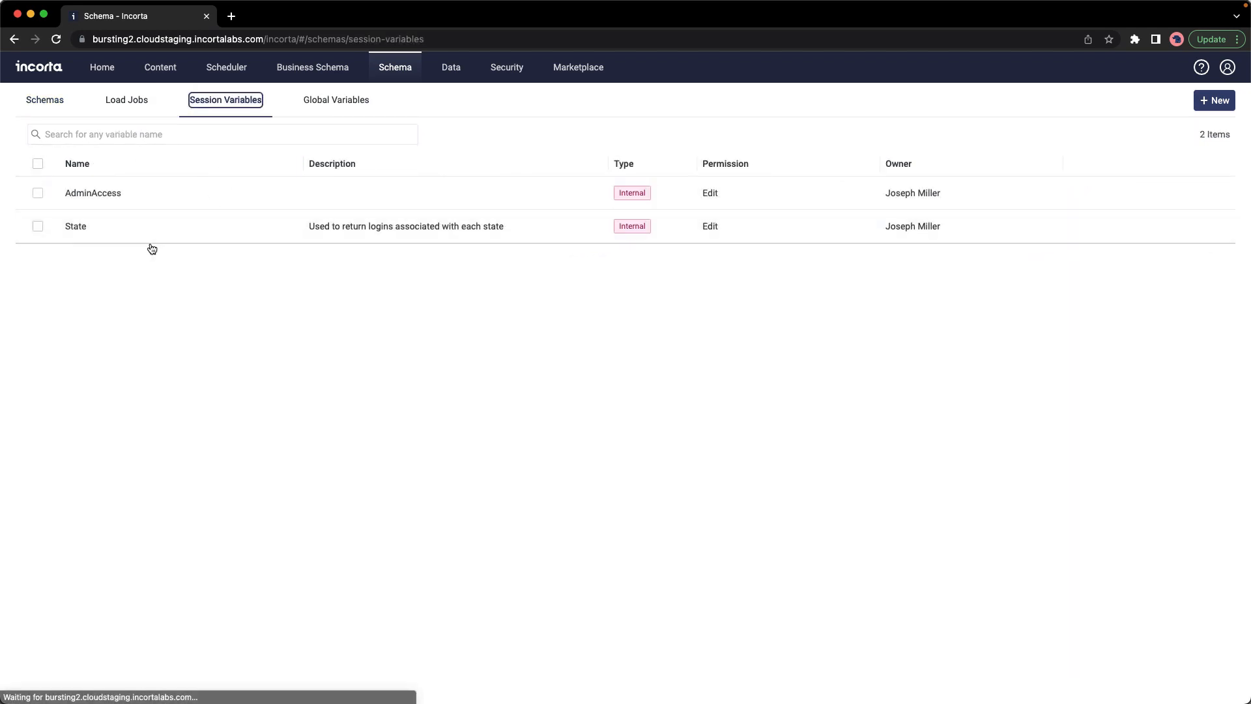
{"action": "left_click", "coordinate": [142, 238]}
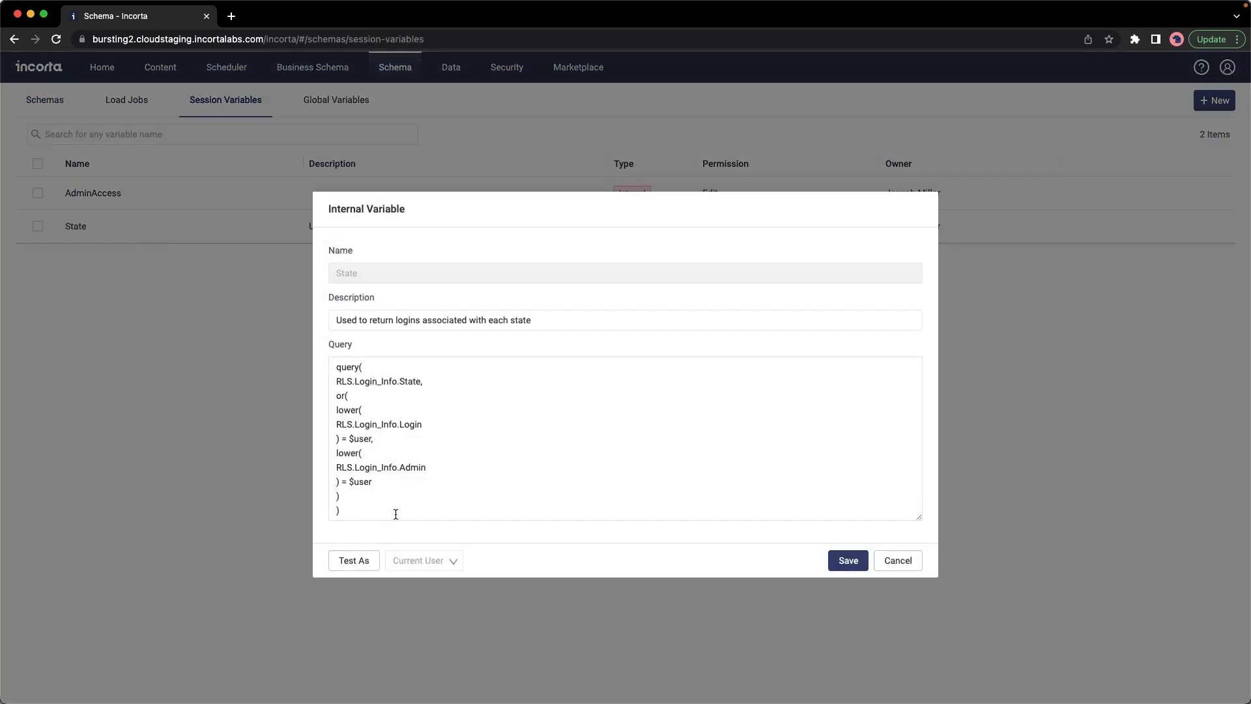
{"action": "left_click", "coordinate": [393, 511]}
{"action": "left_click", "coordinate": [417, 491]}
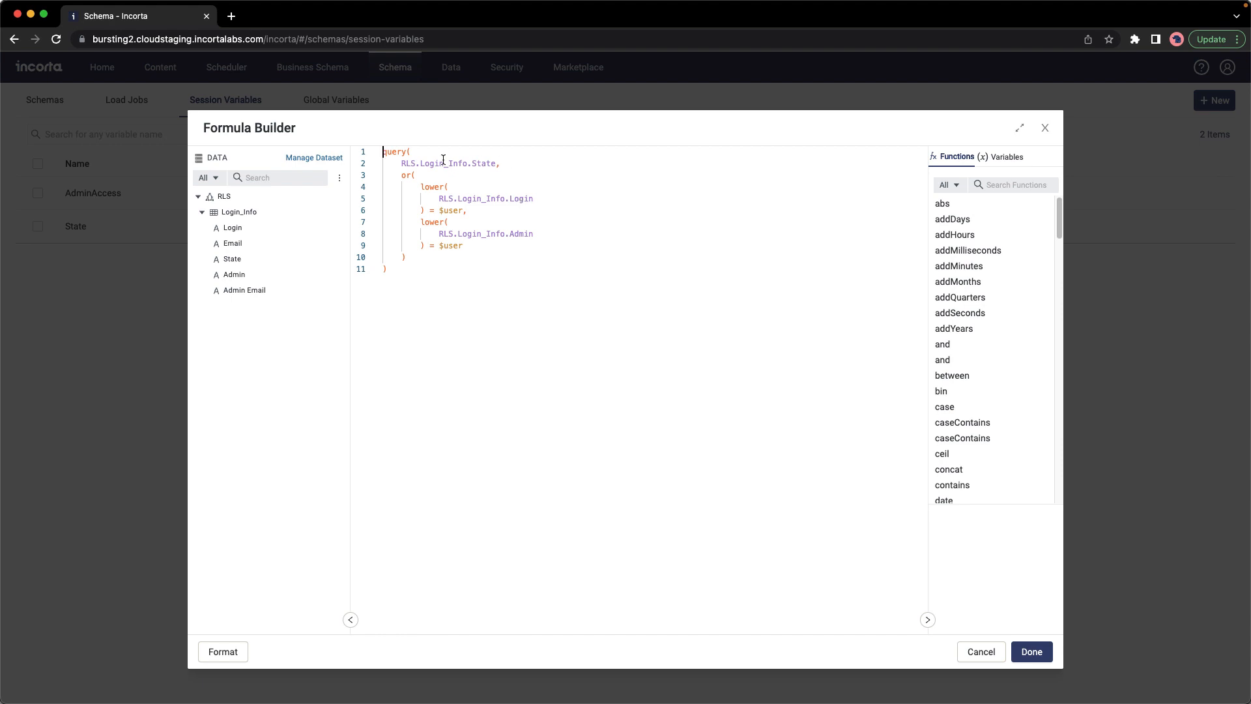
- Examine the query's State column, the or condition and the $user comparisons for Login and Admin, and close the Formula Builder
{"action": "left_click_drag", "start_coordinate": [401, 164], "coordinate": [490, 165]}
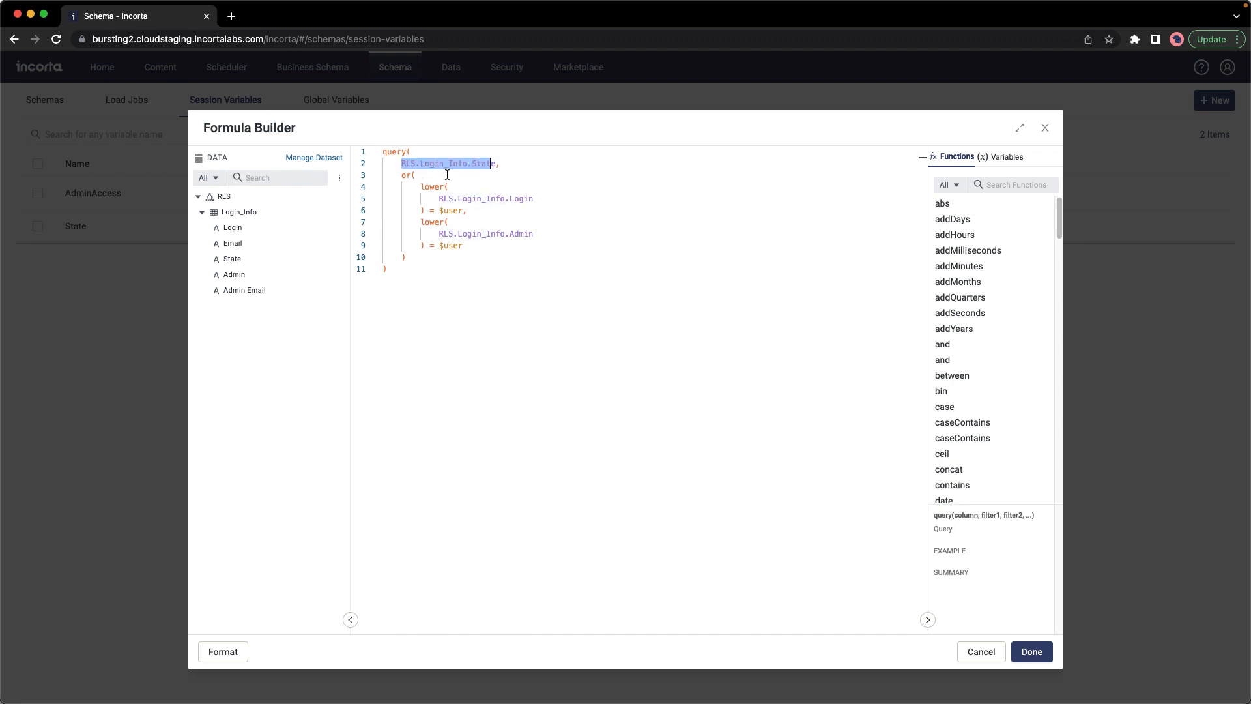
{"action": "left_click", "coordinate": [500, 164]}
{"action": "left_click", "coordinate": [409, 186]}
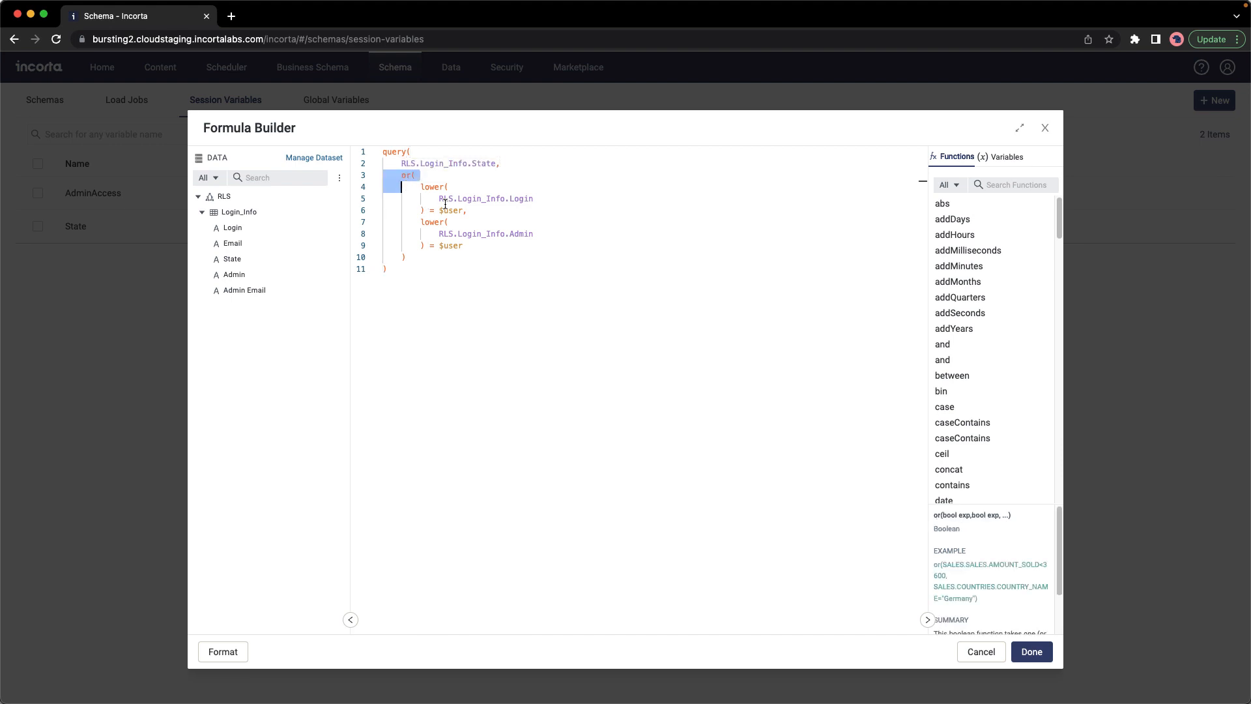
{"action": "left_click", "coordinate": [513, 199]}
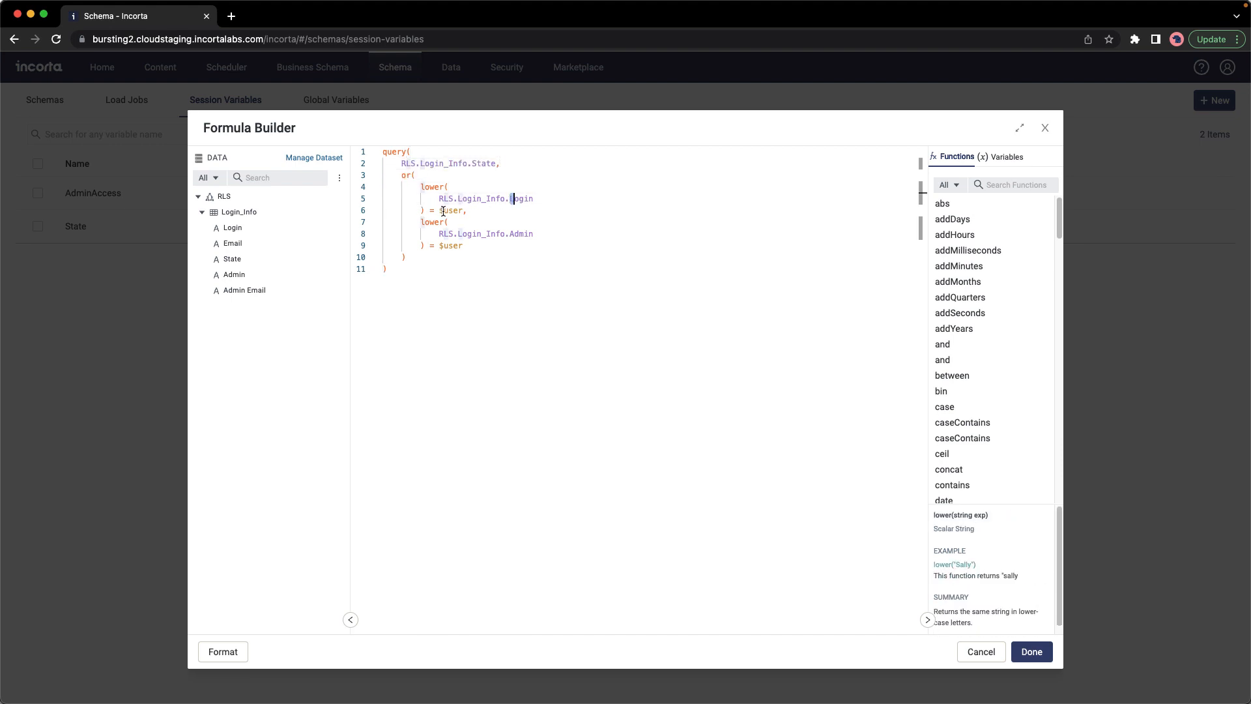
{"action": "mouse_move", "coordinate": [445, 210]}
{"action": "left_mouse_down"}
{"action": "mouse_move", "coordinate": [459, 210]}
{"action": "mouse_move", "coordinate": [449, 211]}
{"action": "left_mouse_up"}
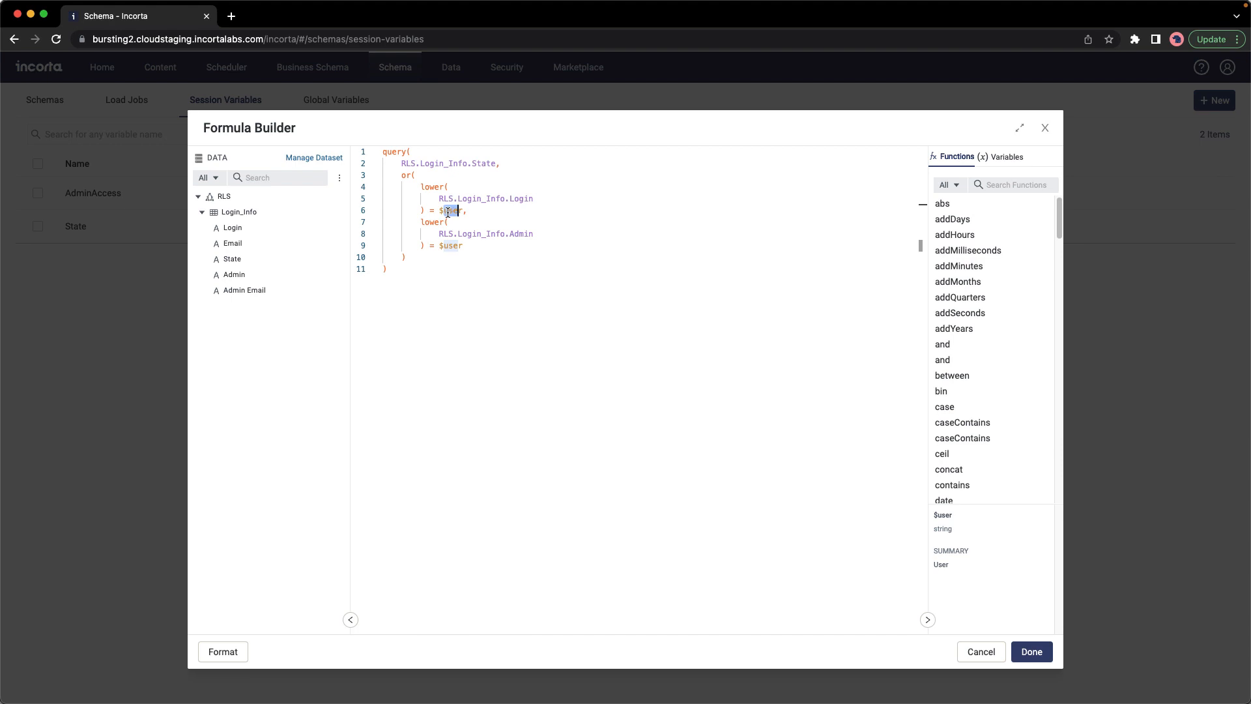
{"action": "left_click", "coordinate": [462, 213]}
{"action": "left_click", "coordinate": [475, 162]}
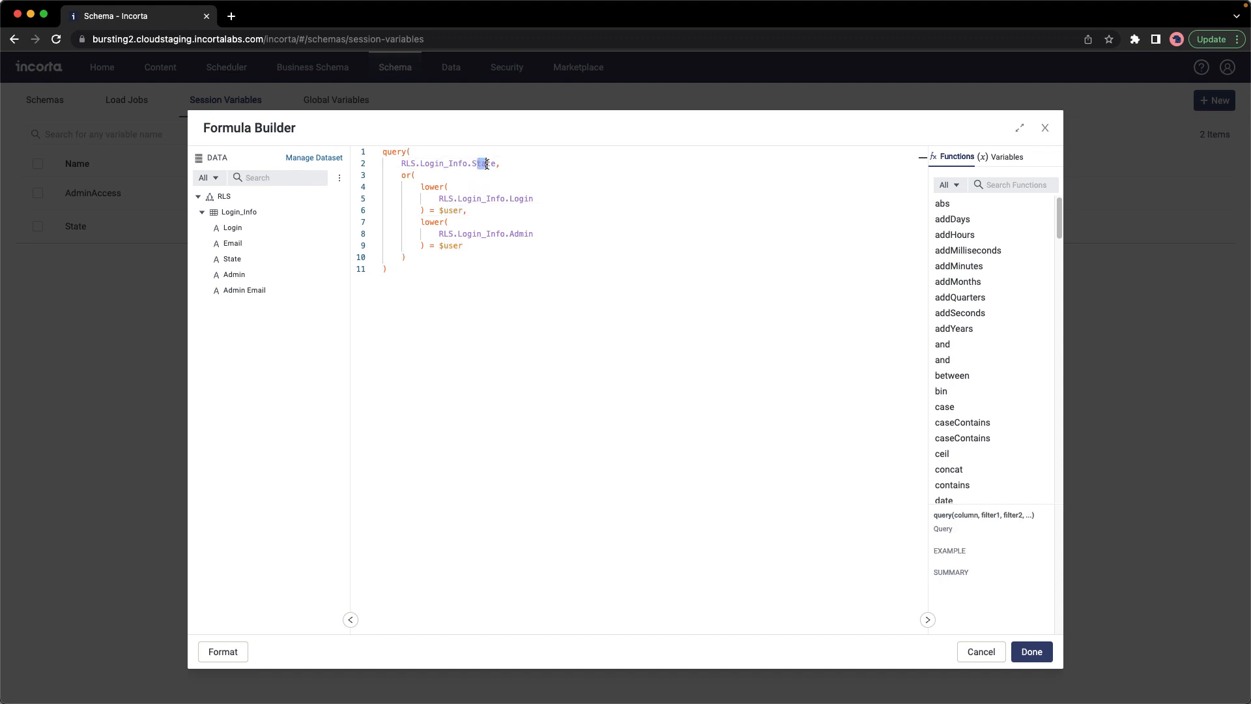
{"action": "double_click", "coordinate": [453, 210]}
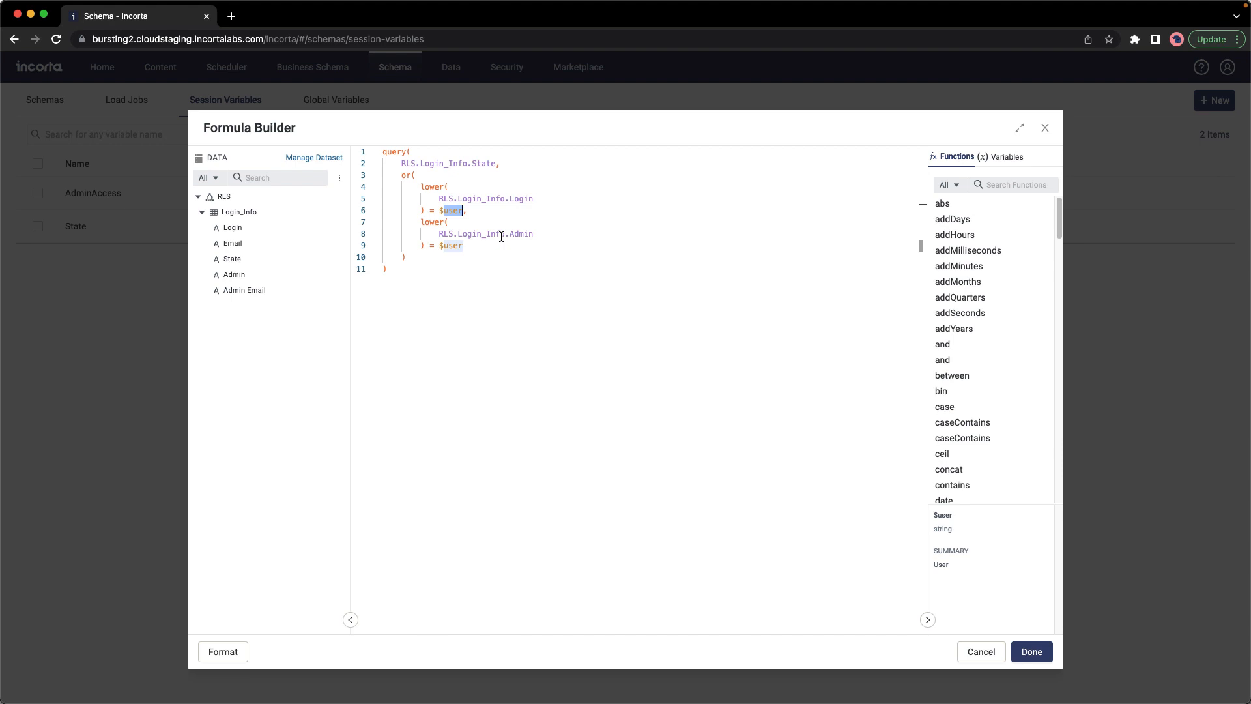
{"action": "left_click", "coordinate": [1044, 128]}
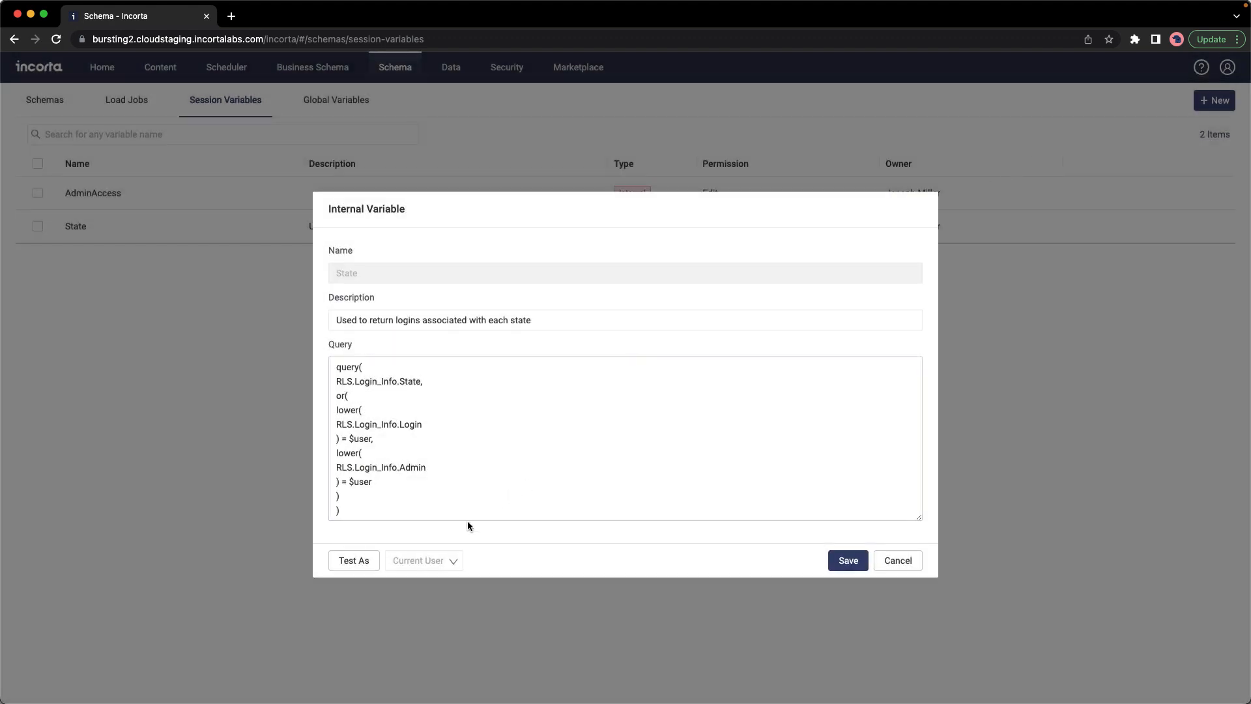
- Test the State session variable as the East user and dismiss the result
{"action": "left_click", "coordinate": [423, 561]}
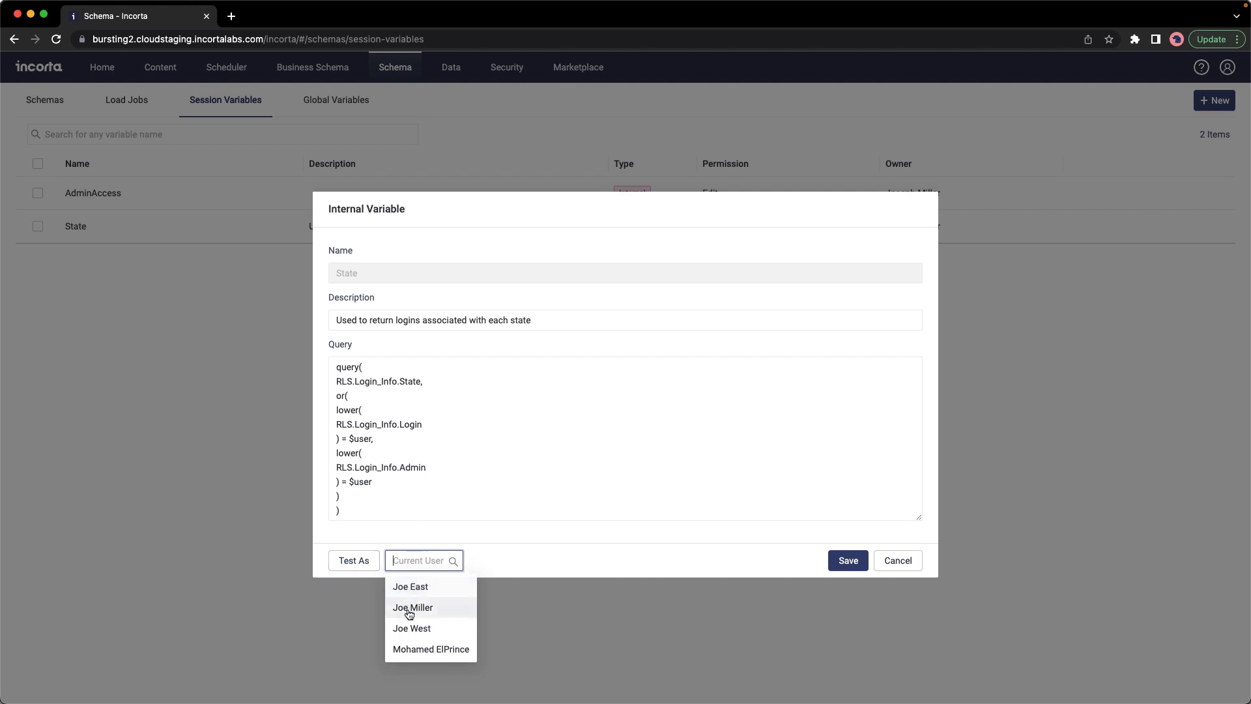
{"action": "left_click", "coordinate": [411, 586]}
{"action": "left_click", "coordinate": [363, 562]}
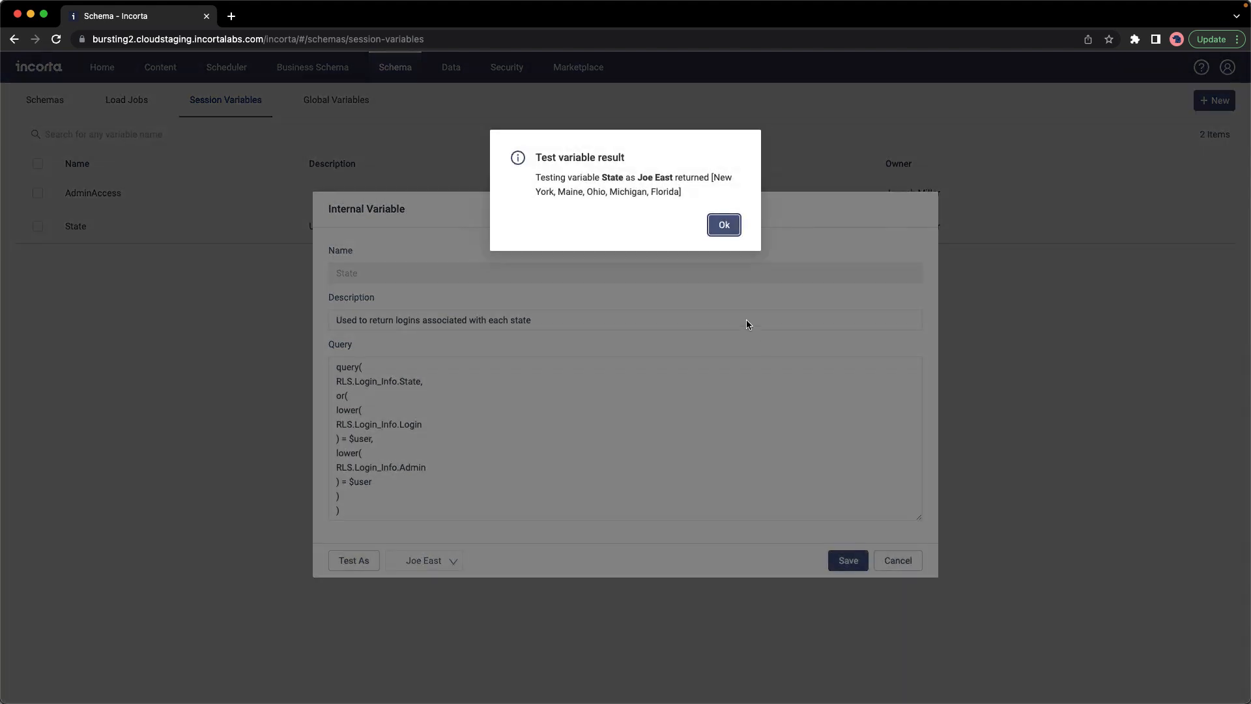
{"action": "left_click_drag", "start_coordinate": [674, 191], "coordinate": [710, 177]}
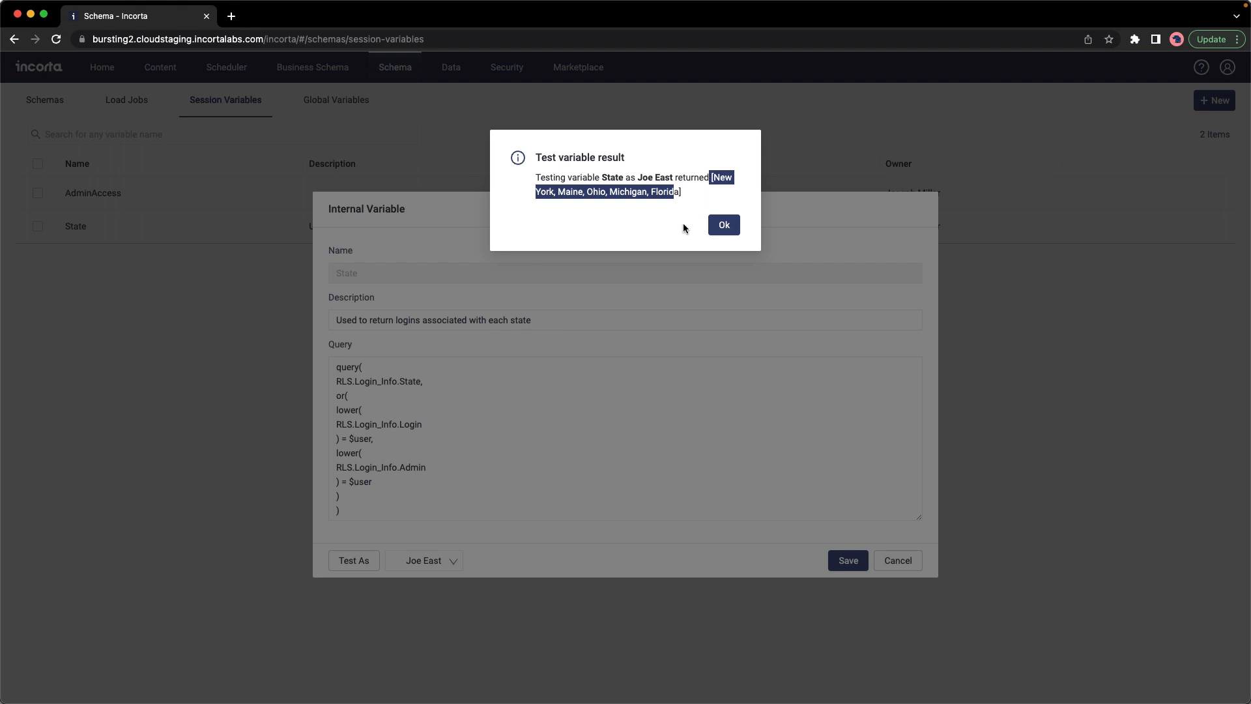
{"action": "left_click", "coordinate": [723, 225]}
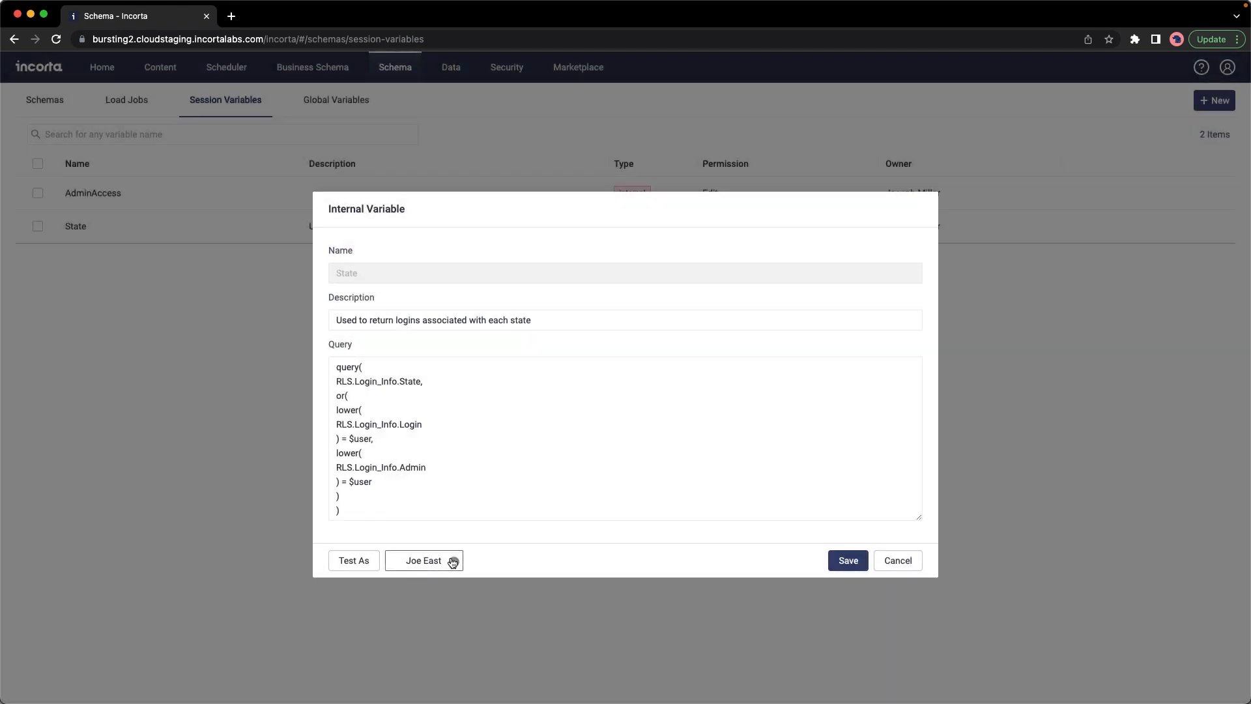
- Test the State session variable as the West user and close the variable without saving
{"action": "left_click", "coordinate": [452, 561]}
{"action": "left_click", "coordinate": [418, 628]}
{"action": "left_click", "coordinate": [364, 564]}
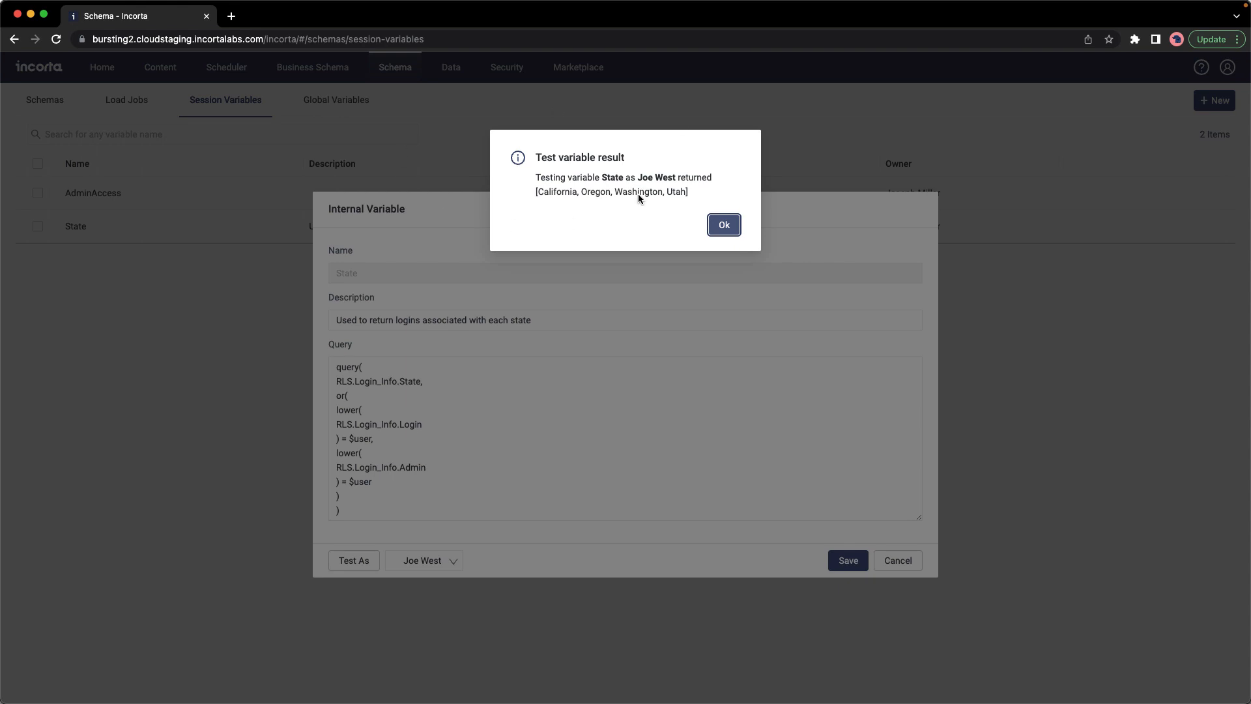
{"action": "left_click", "coordinate": [724, 225]}
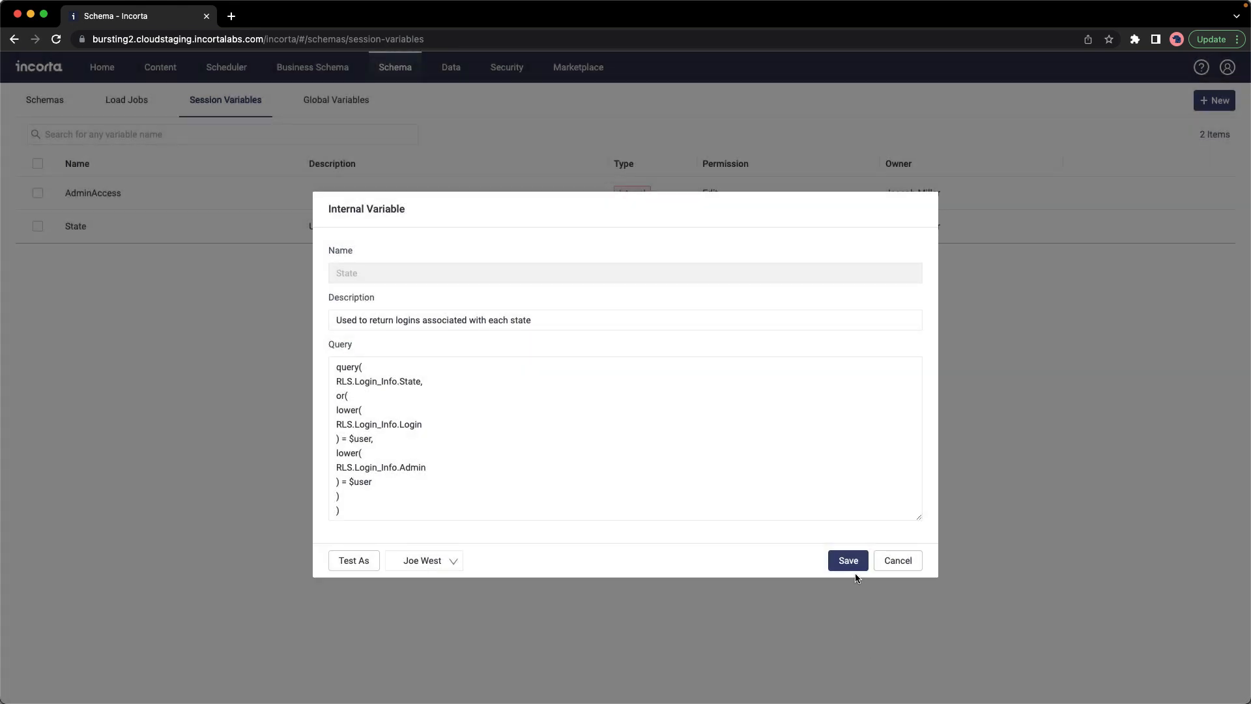
{"action": "left_click", "coordinate": [890, 566]}
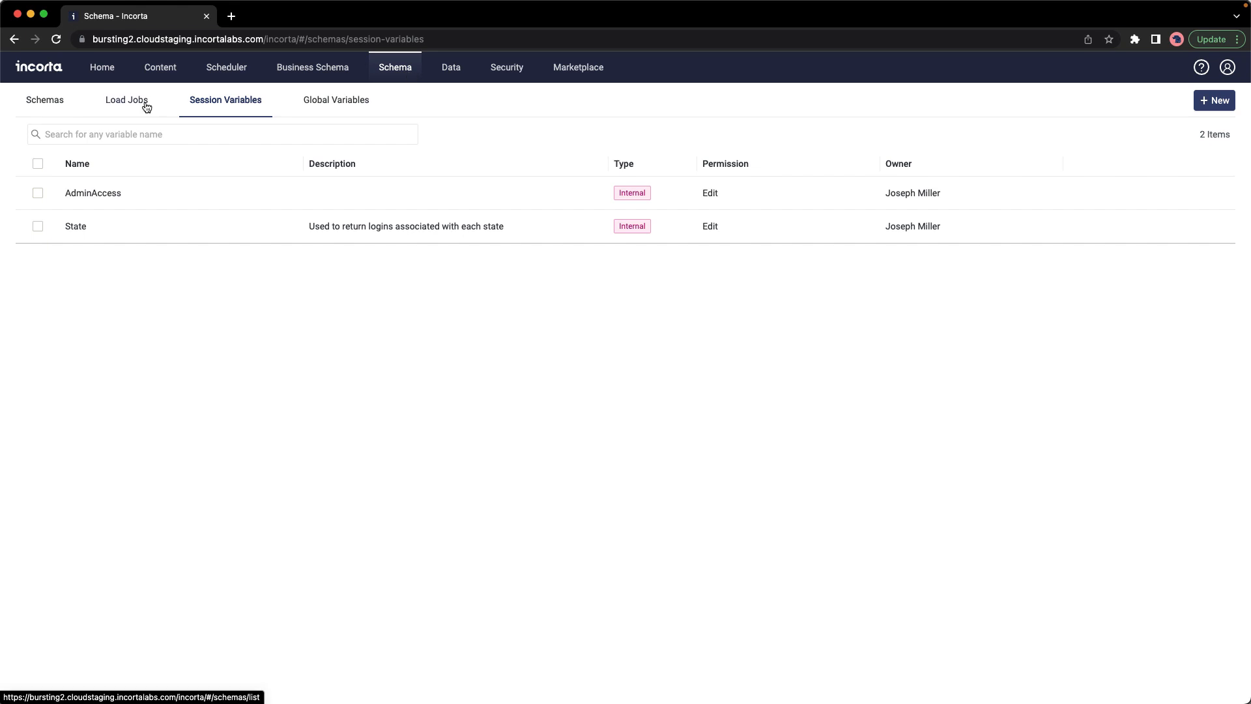
- Open the filters of the Quotas table in the Sales schema
{"action": "left_click", "coordinate": [72, 102]}
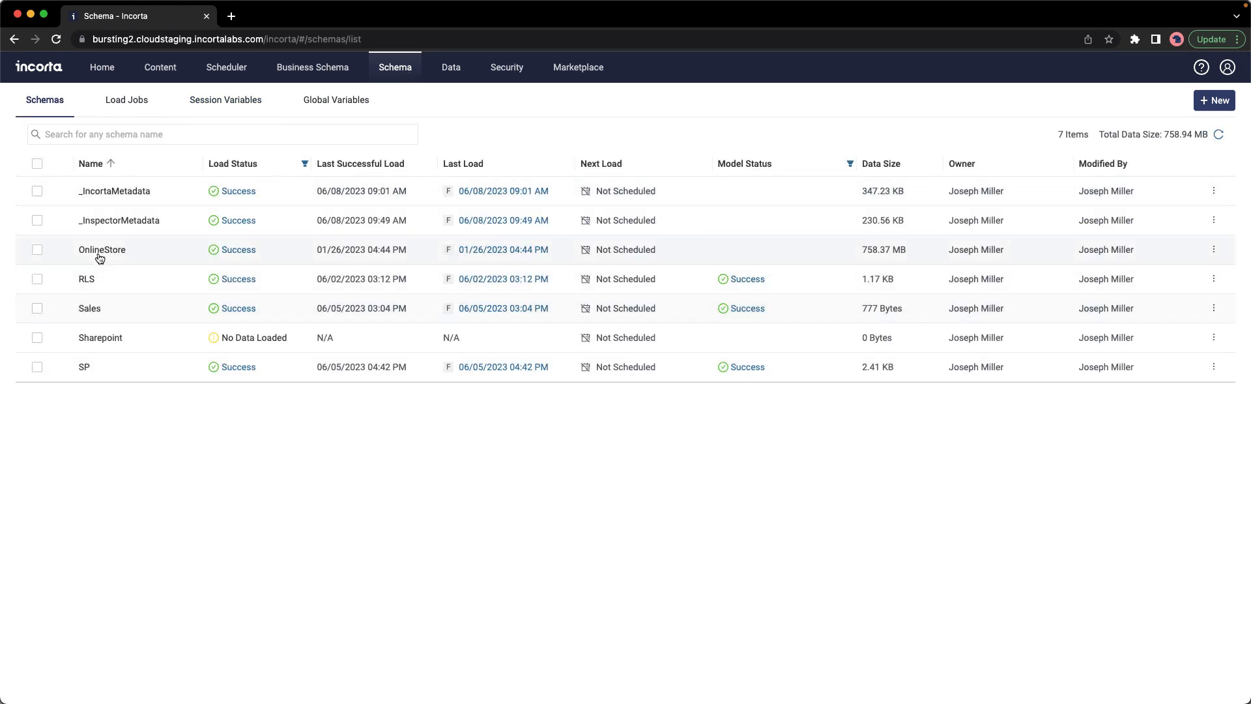
{"action": "left_click", "coordinate": [91, 308]}
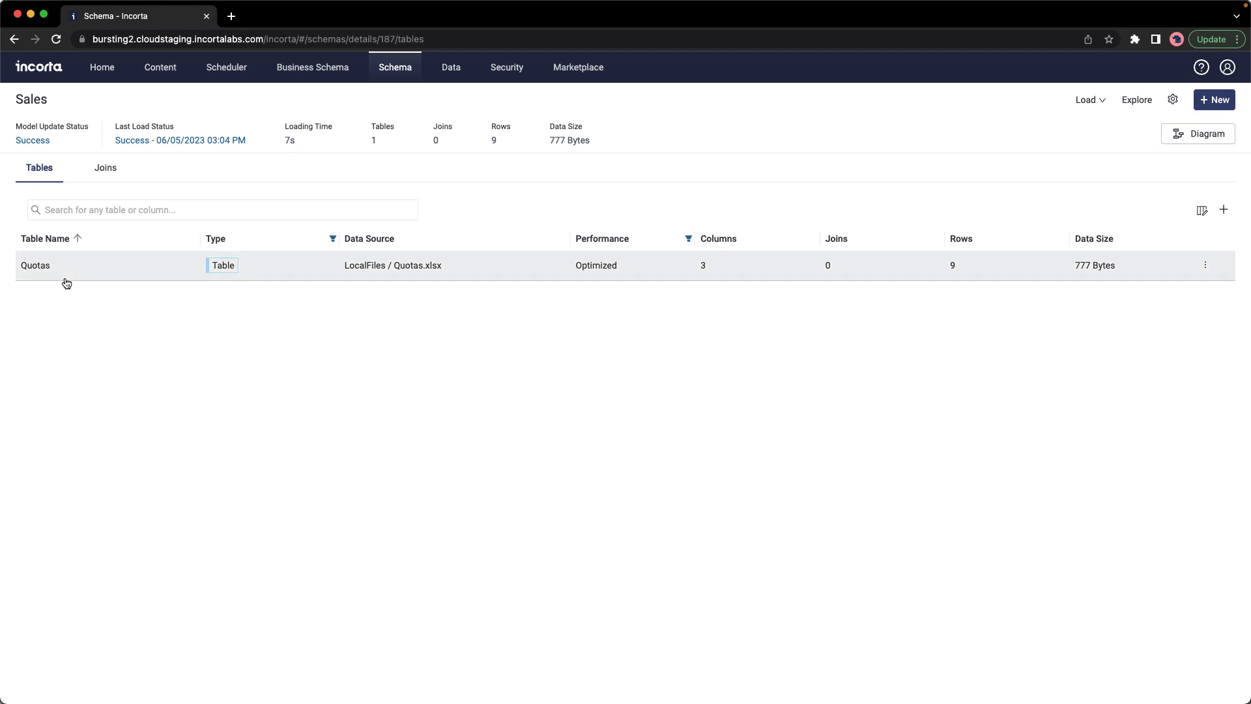
{"action": "left_click", "coordinate": [62, 273]}
{"action": "left_click", "coordinate": [252, 179]}
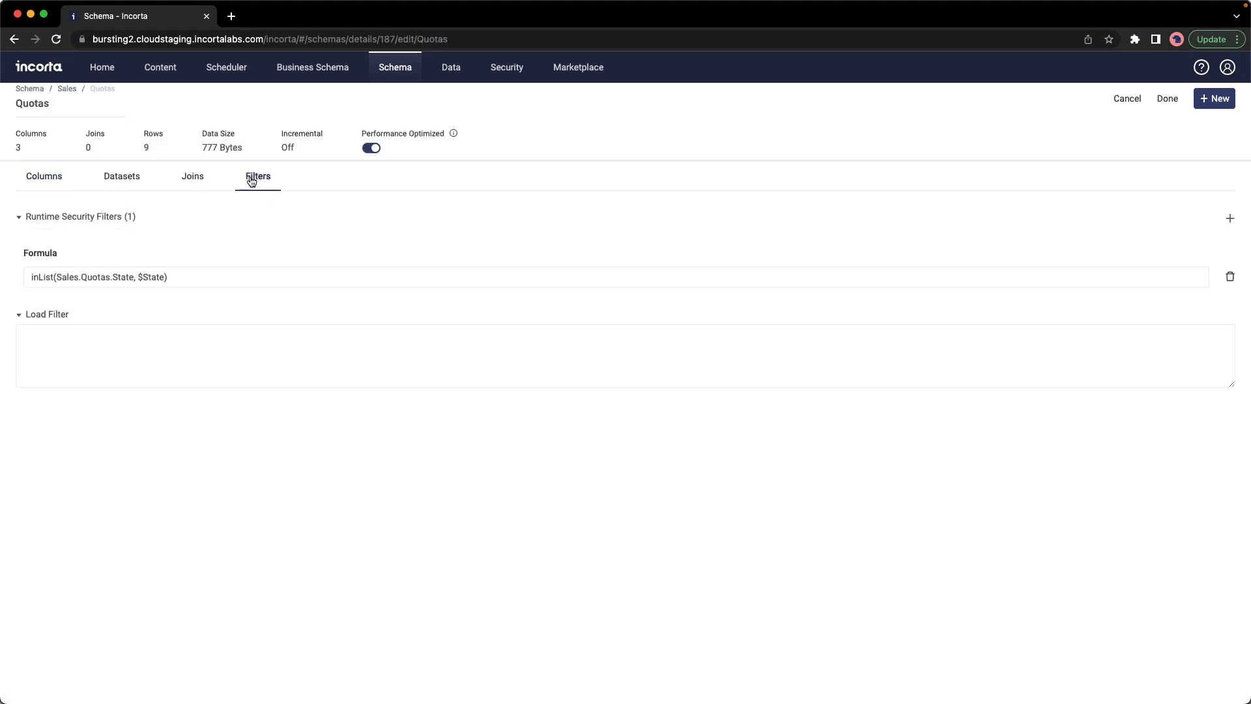
- Examine the runtime security filter's inList formula with Sales.Quotas.State and $State in the Formula Builder, and close it unchanged
{"action": "left_click", "coordinate": [174, 280]}
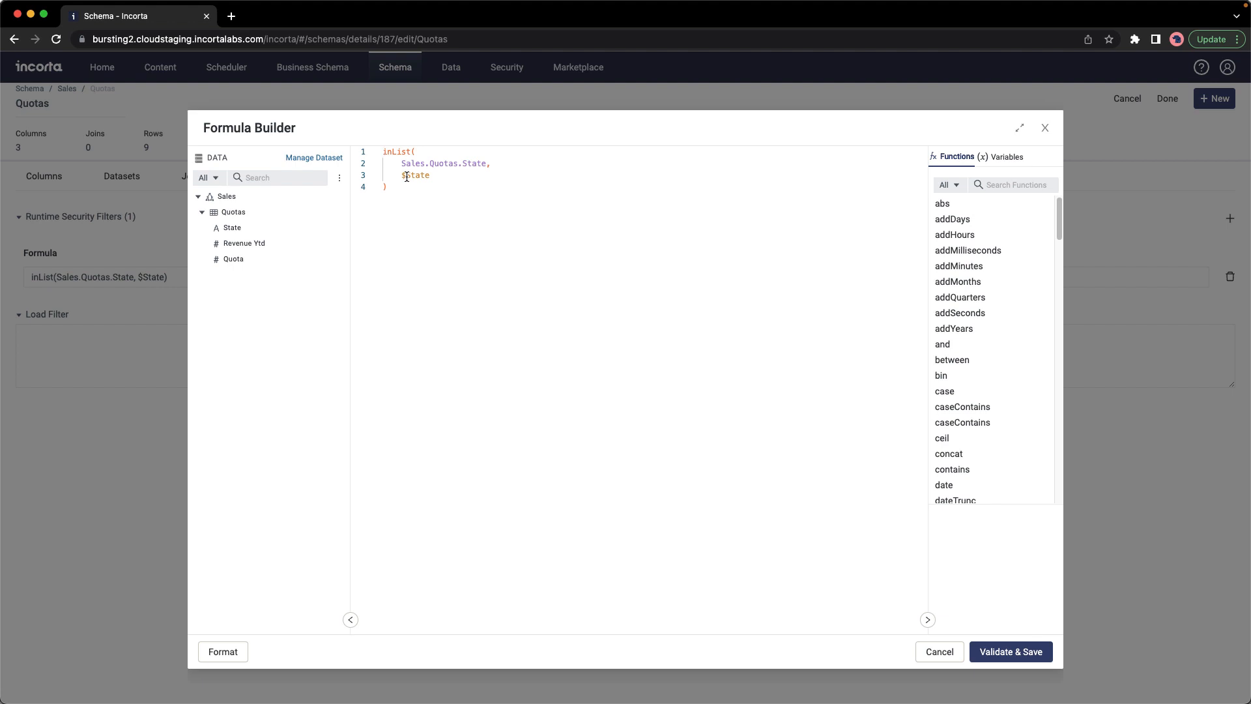
{"action": "left_click", "coordinate": [407, 176]}
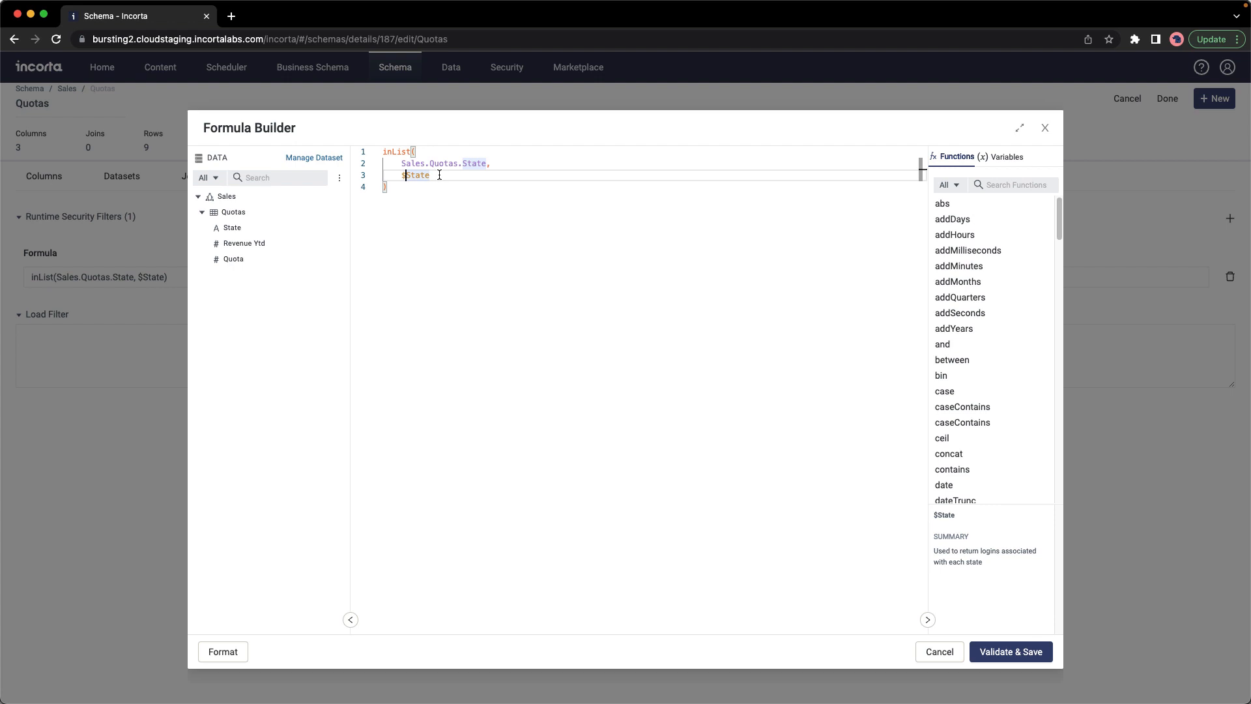
{"action": "left_click_drag", "start_coordinate": [453, 193], "coordinate": [395, 148]}
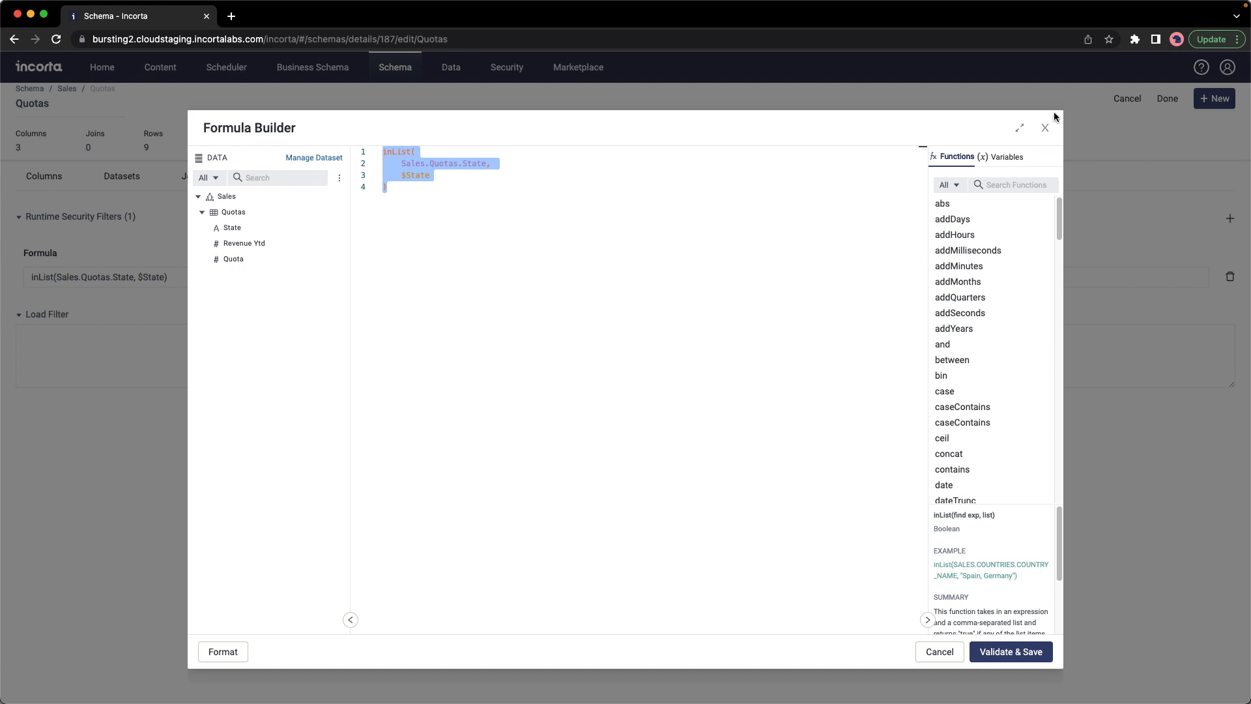
{"action": "left_click", "coordinate": [1045, 126]}
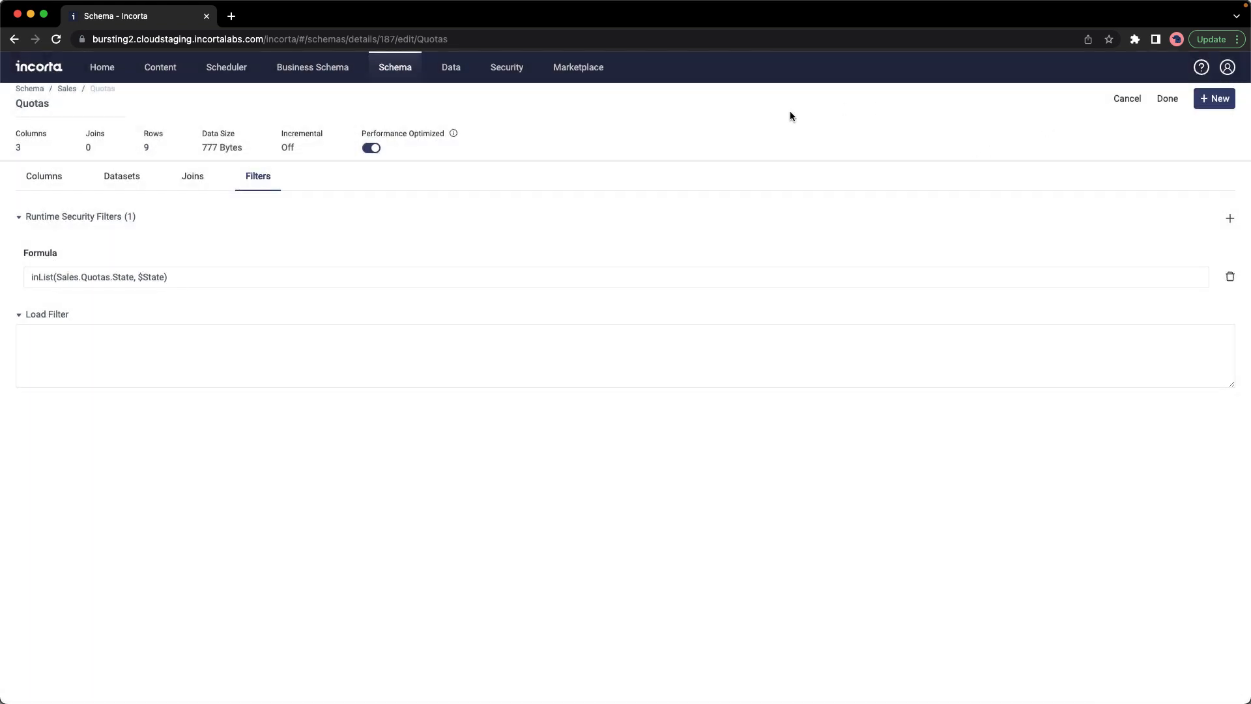
- Open the Bursting dashboard from the content catalog
{"action": "left_click", "coordinate": [162, 68]}
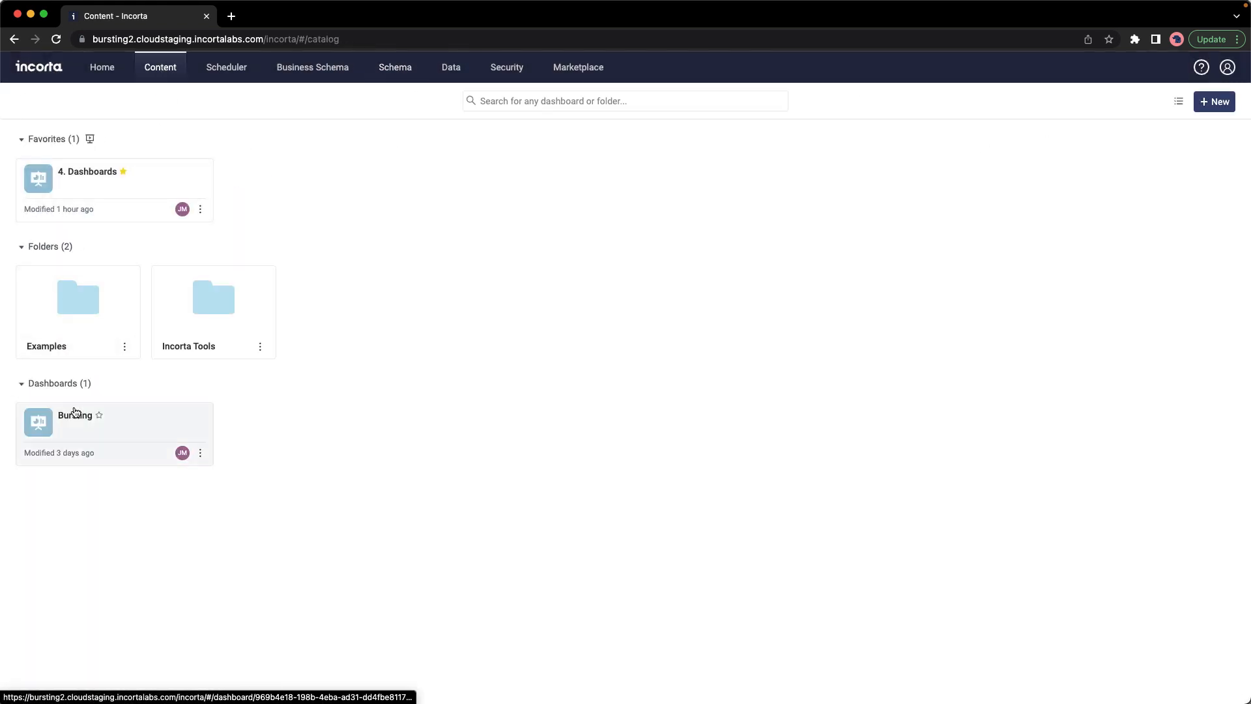
{"action": "left_click", "coordinate": [75, 413]}
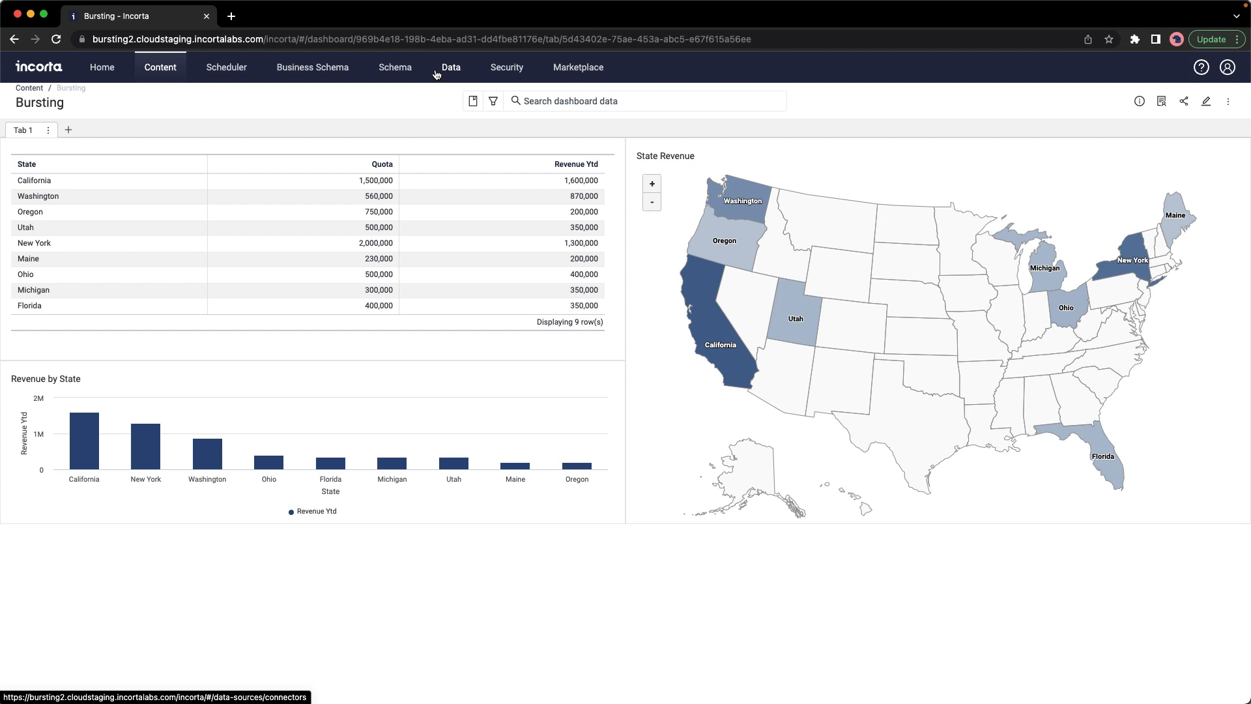
- Log in as the East user from that user's security settings
{"action": "left_click", "coordinate": [506, 71]}
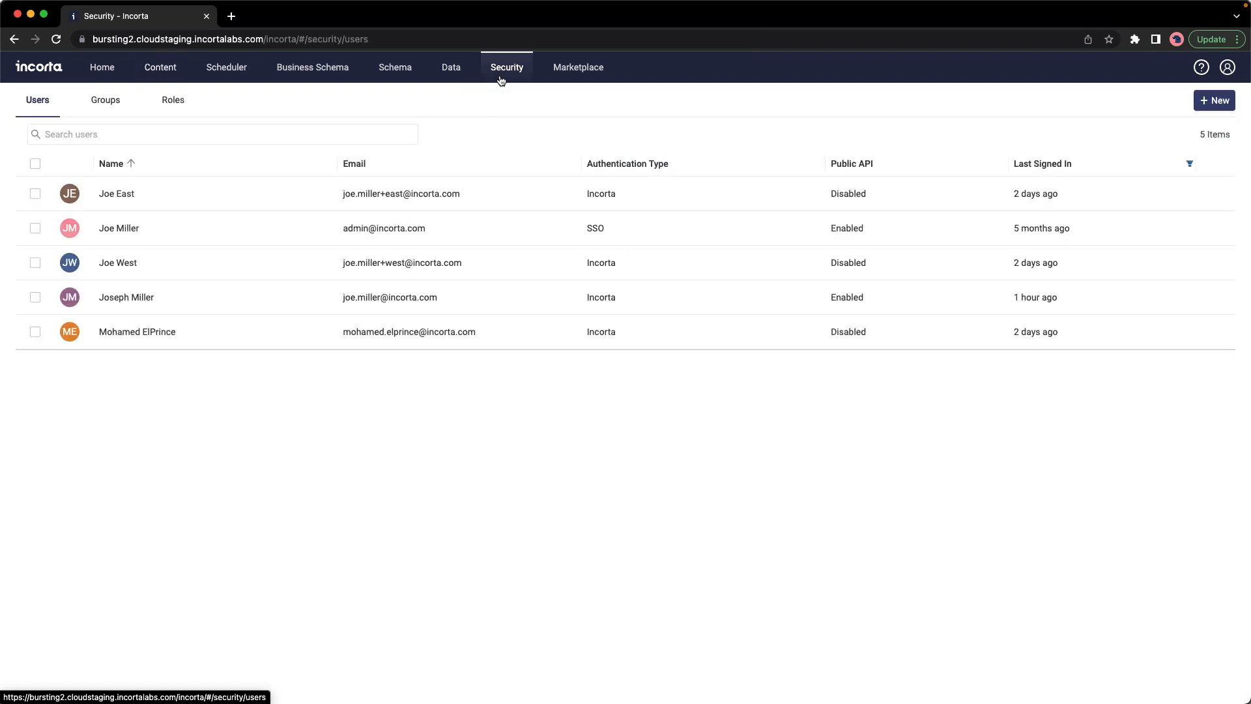
{"action": "left_click", "coordinate": [163, 194]}
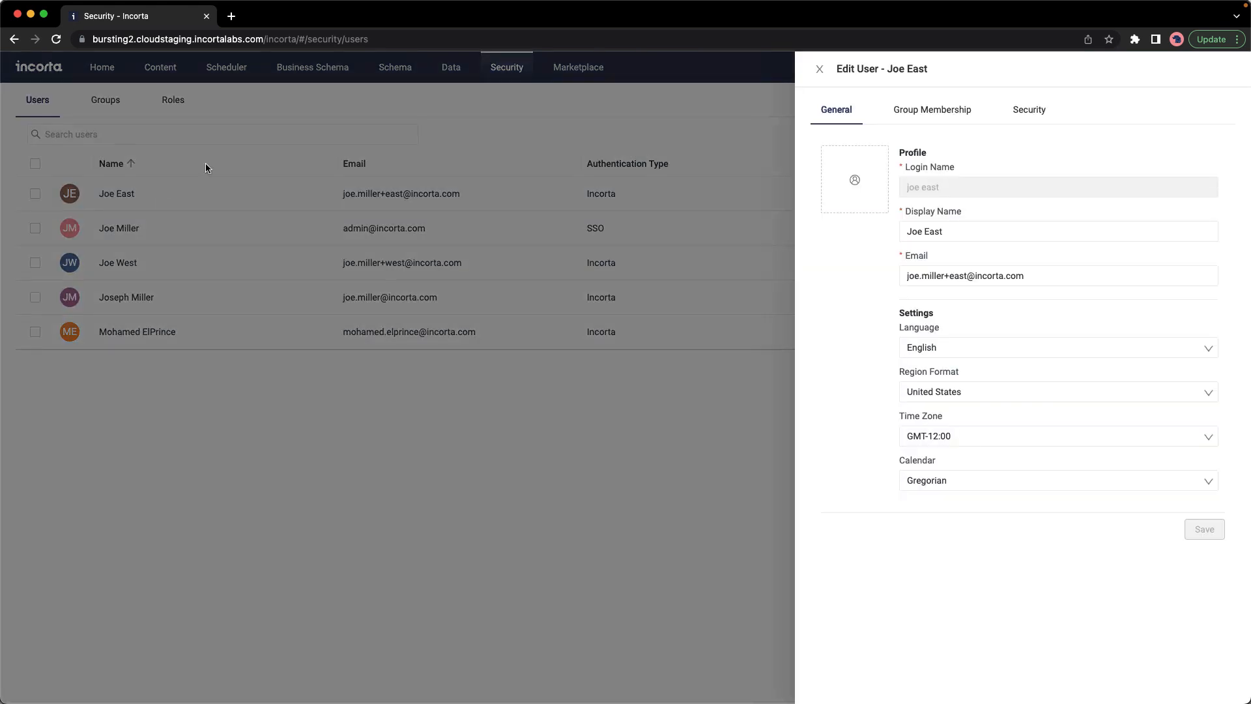
{"action": "left_click", "coordinate": [1043, 112]}
{"action": "left_click", "coordinate": [857, 427]}
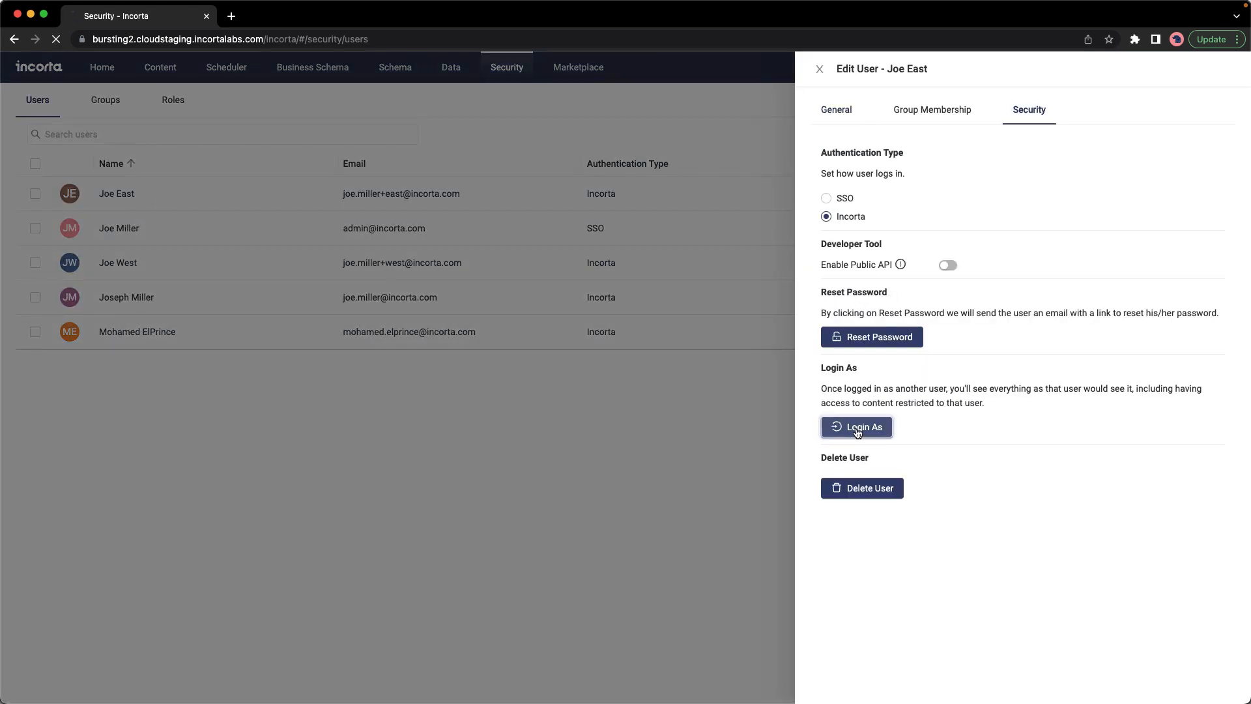